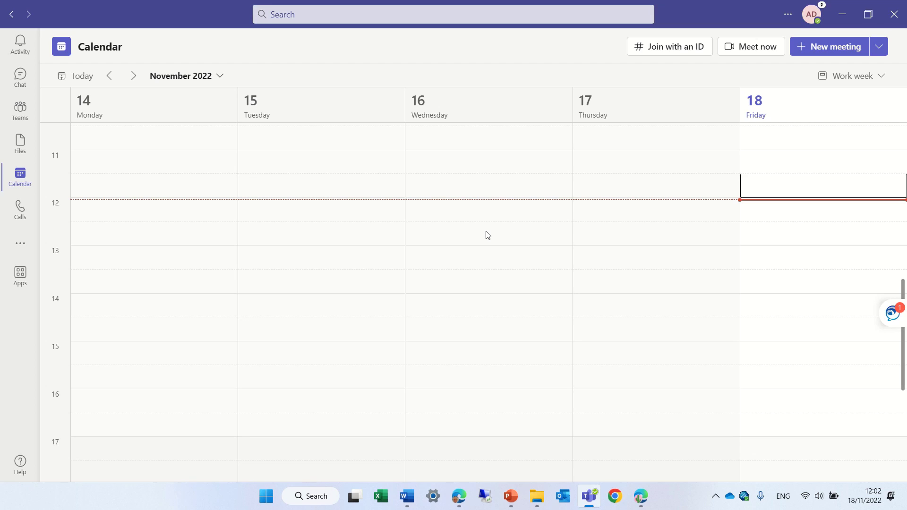
Step: Create 'meeting demo' at Friday 11:30, invite one suggested colleague, and send the invitation
left_click(791, 197)
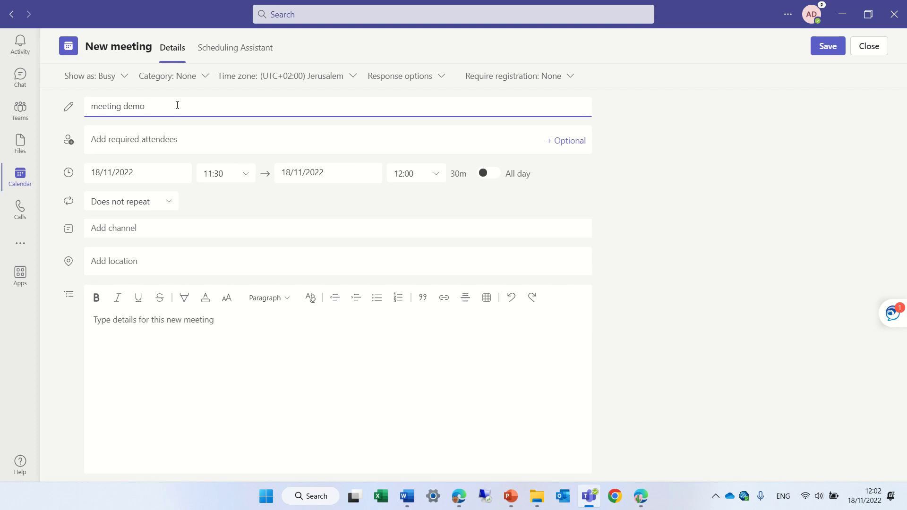
left_click(140, 140)
type("alex")
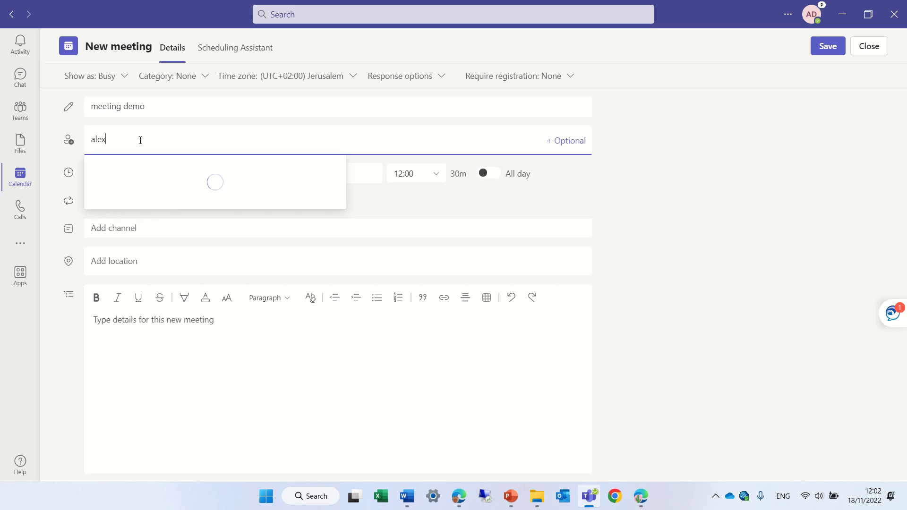
left_click(148, 171)
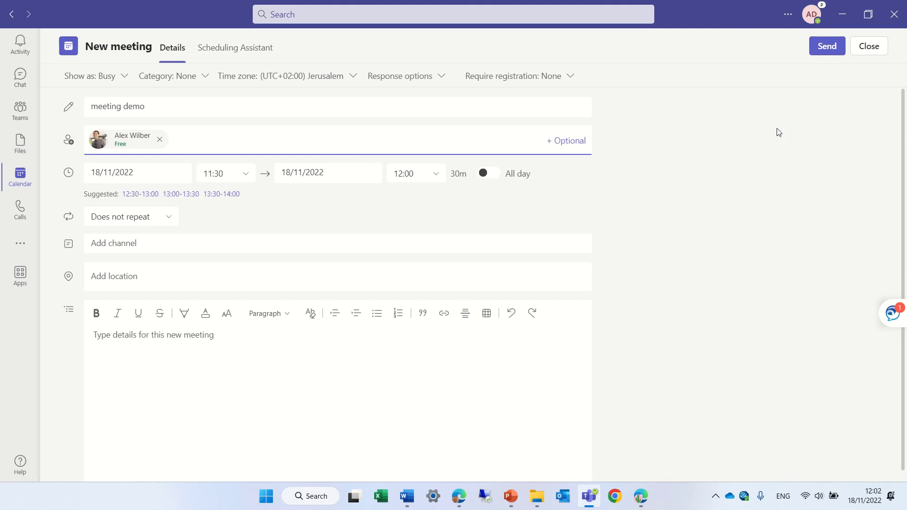
left_click(828, 46)
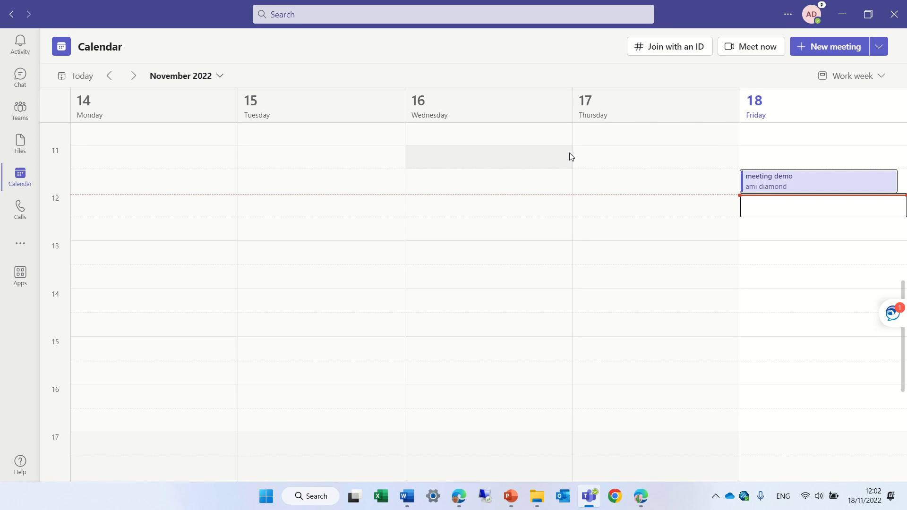
Step: Preview the meeting demo event's card on Friday 18 November, then dismiss it
mouse_move(801, 185)
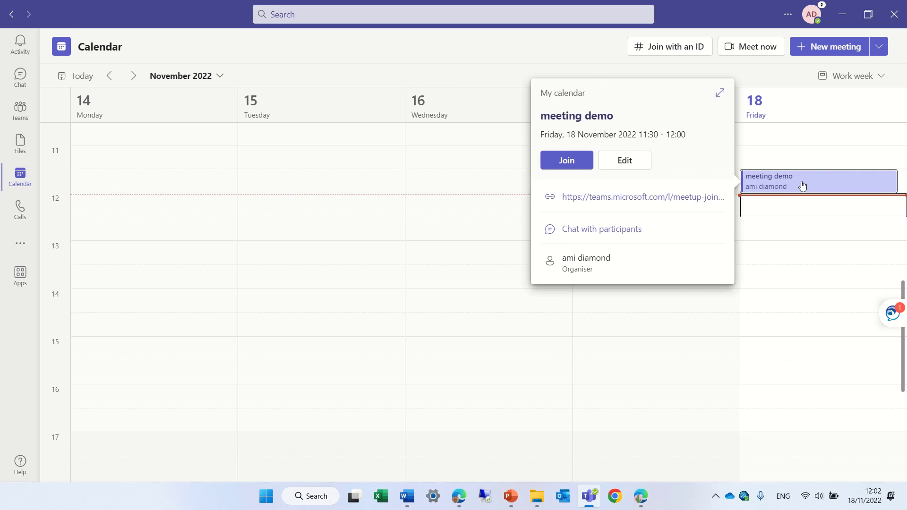
left_click(562, 166)
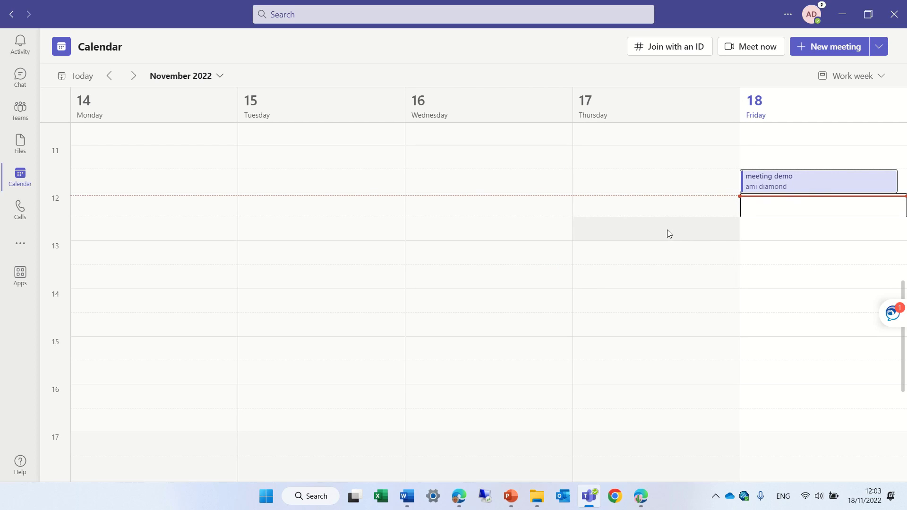
mouse_move(806, 192)
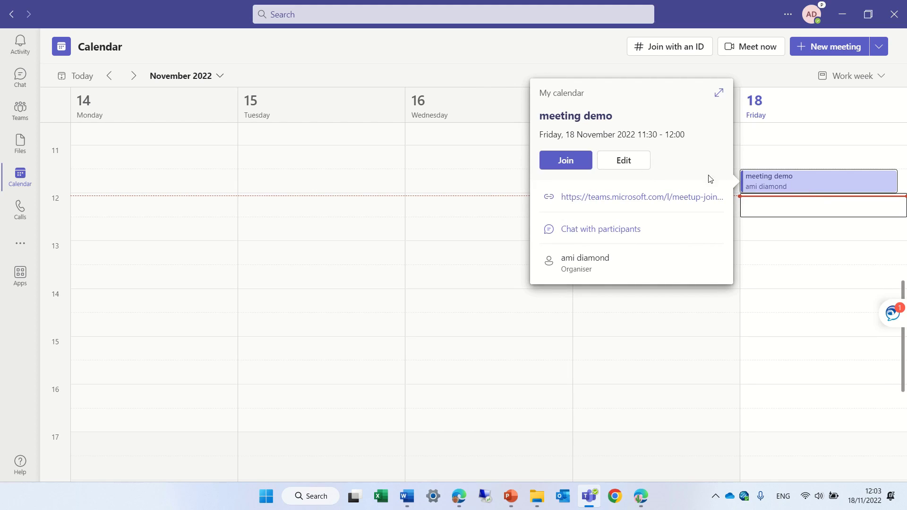
left_click(560, 160)
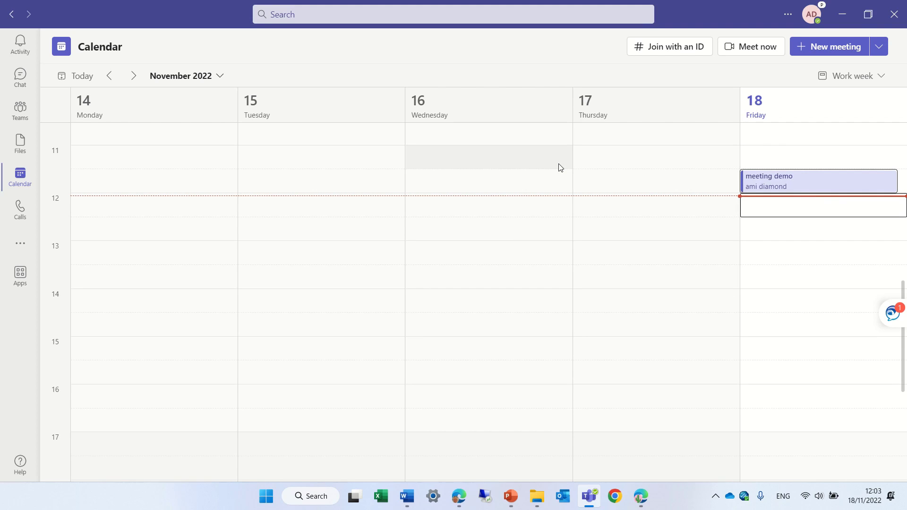
Step: Join meeting demo from its details with the camera on, and maximise the meeting window
left_click(849, 188)
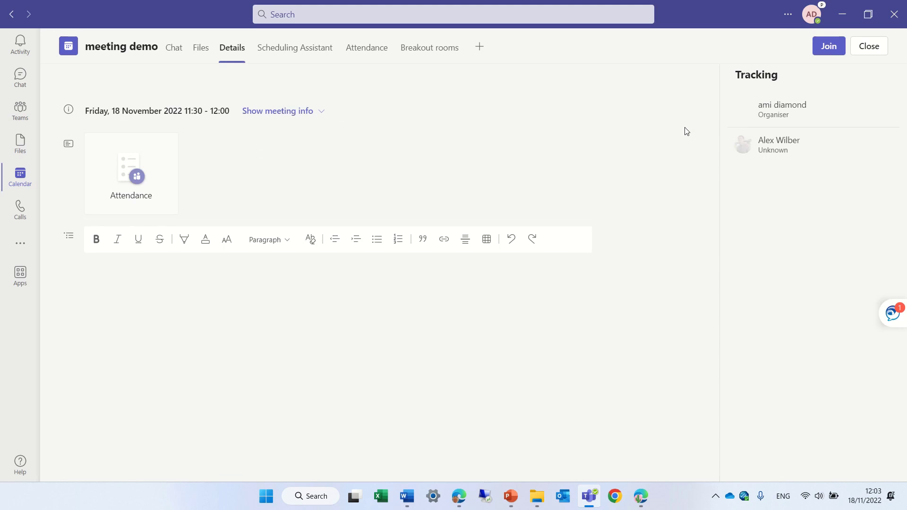
left_click(829, 49)
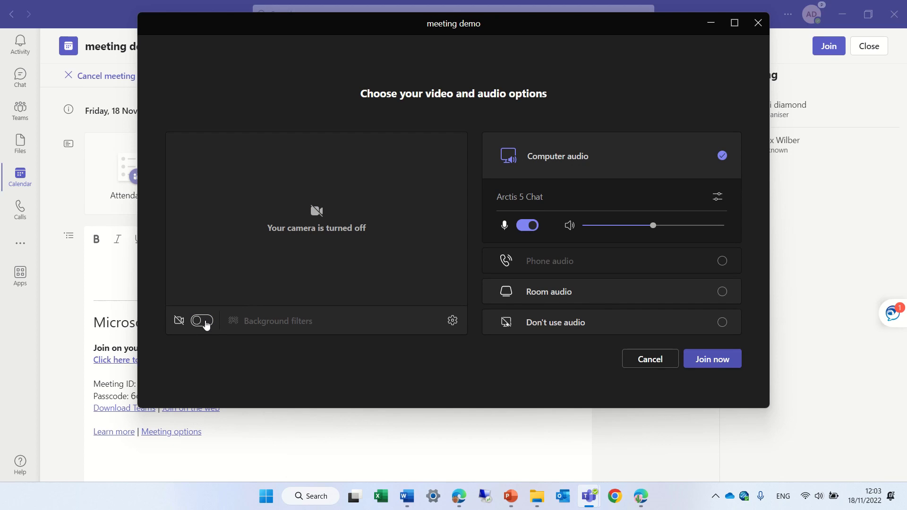
left_click(205, 322)
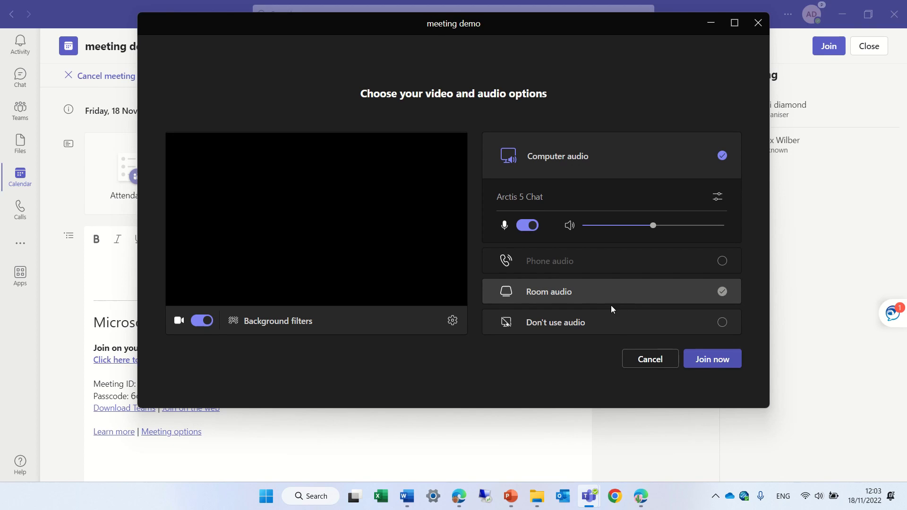
left_click(715, 360)
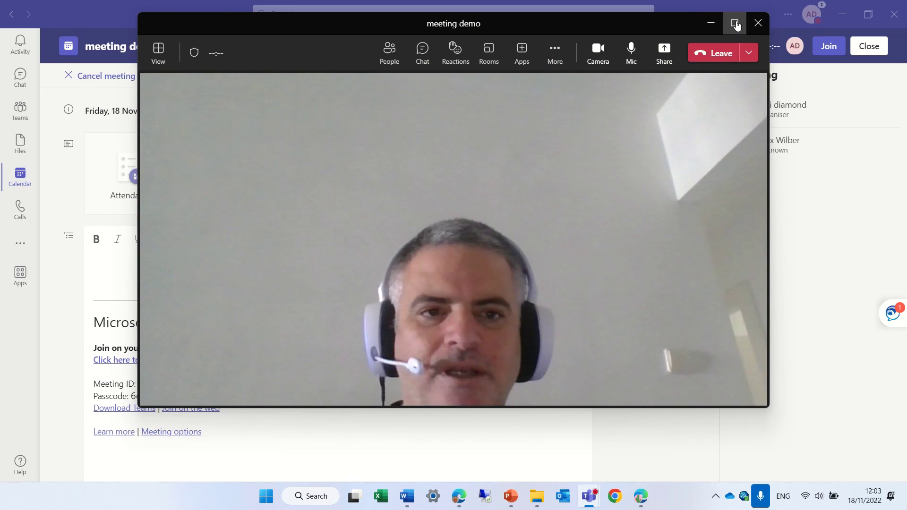
left_click(734, 23)
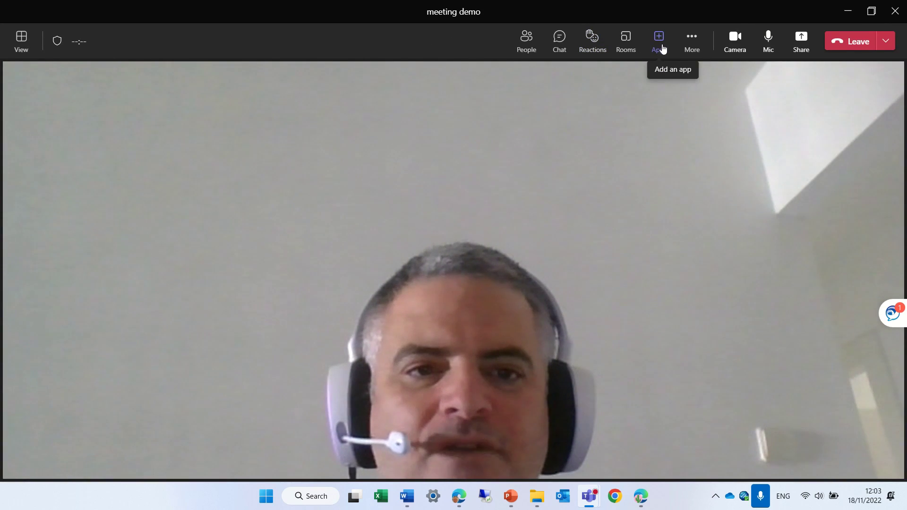
Step: Search the meeting's apps for 'game' to list Games for Work
left_click(660, 43)
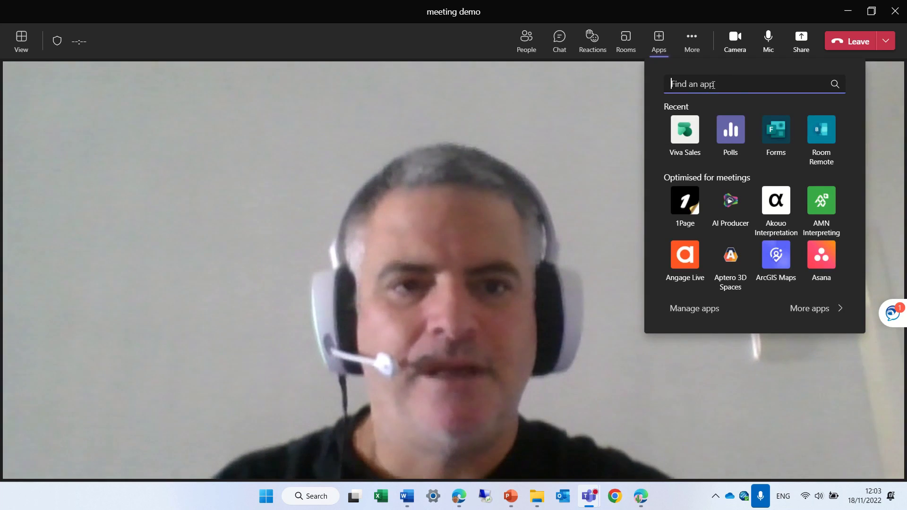
type("ga")
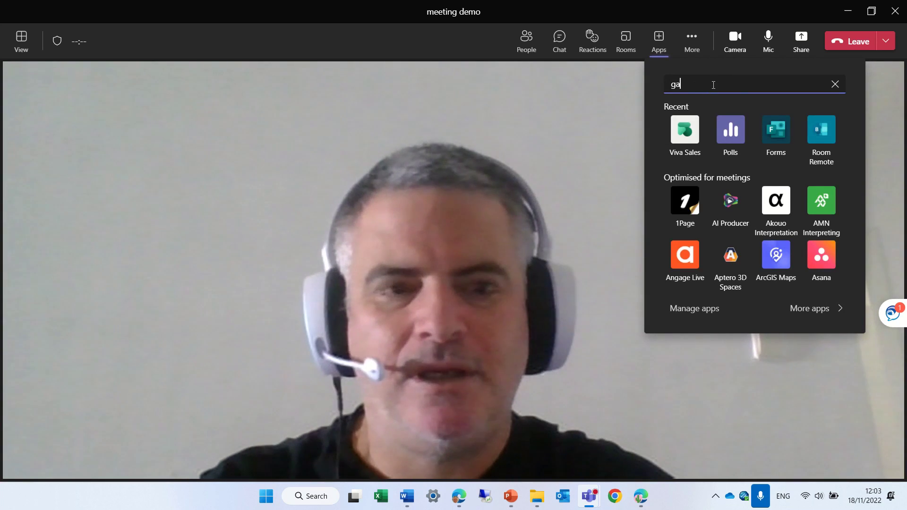
type("me")
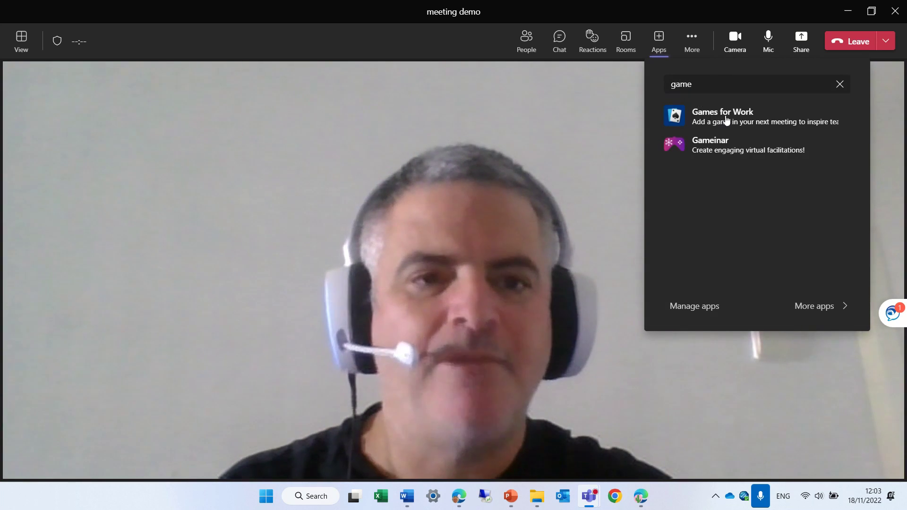
Step: Add Games for Work to the meeting and turn on its Featured games set
left_click(726, 120)
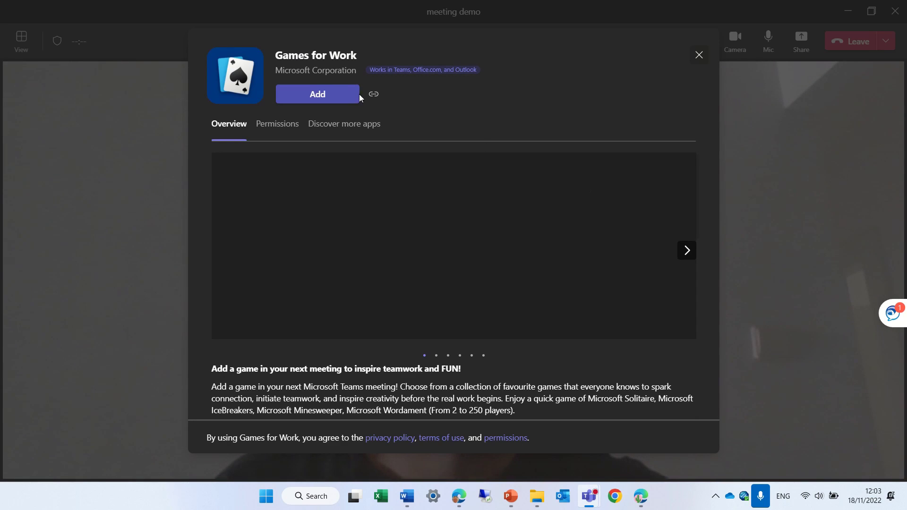
left_click(319, 94)
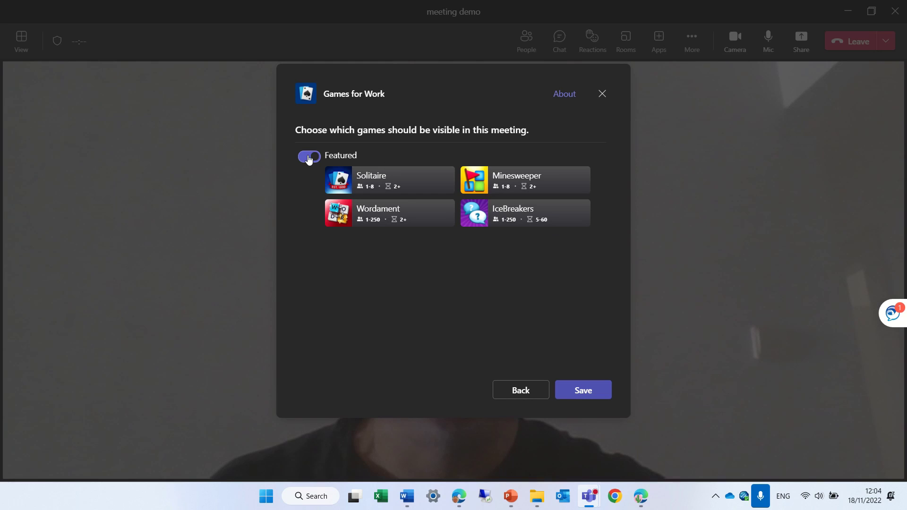
left_click(309, 158)
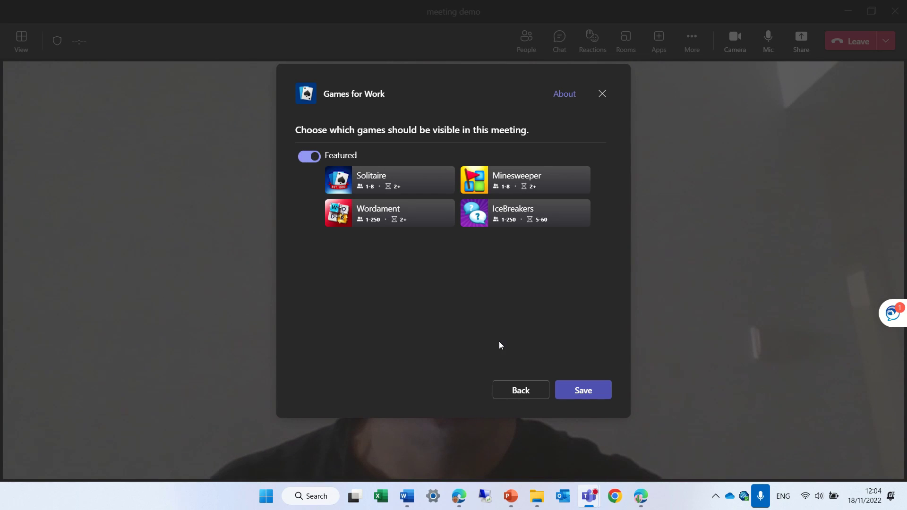
Step: Save the featured game selection and decline sharing it with everyone
left_click(598, 395)
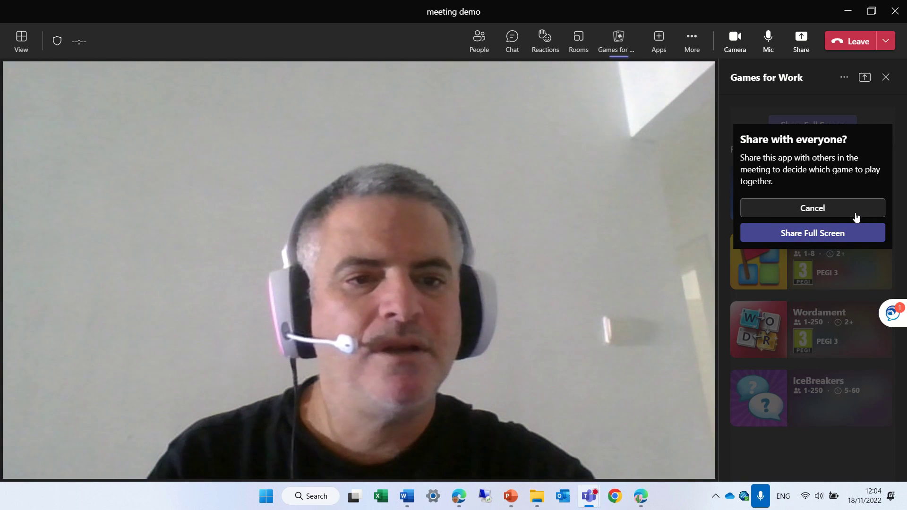
left_click(843, 216)
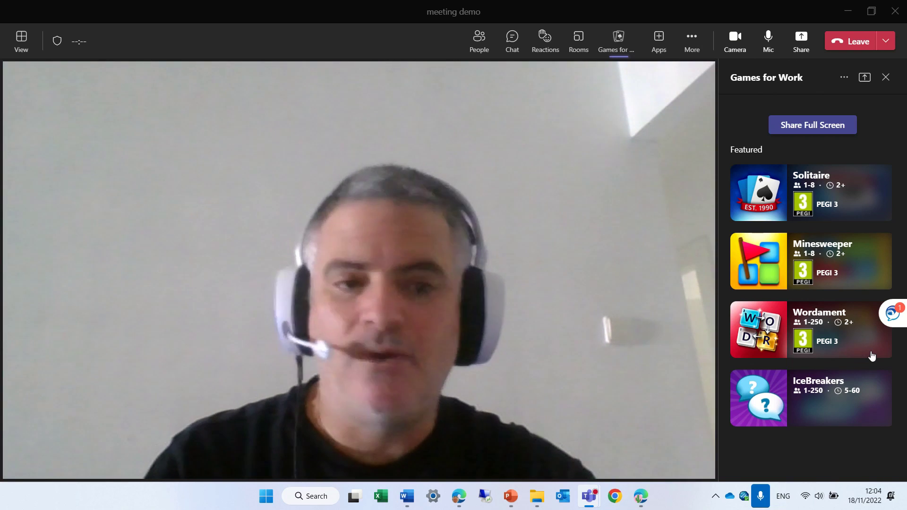
Step: Start IceBreakers in Would you rather mode, with Read the book getting the vote
left_click(829, 395)
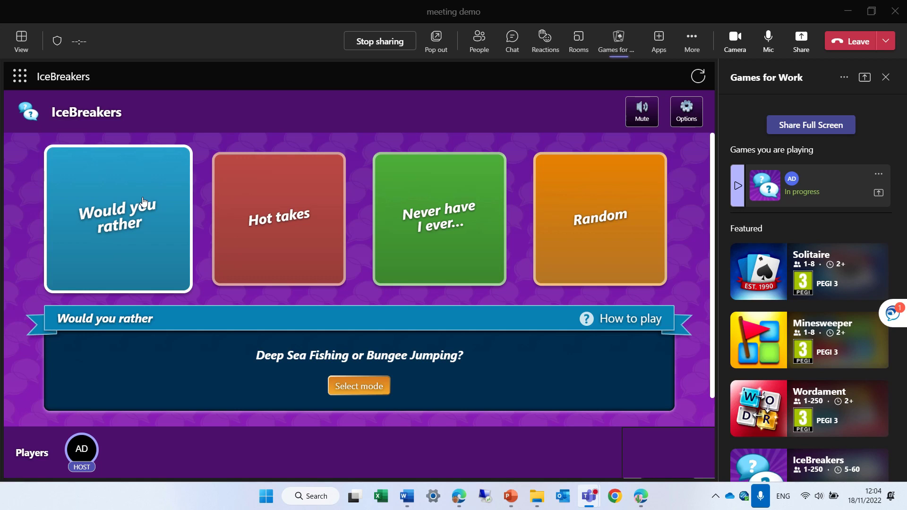
left_click(350, 385)
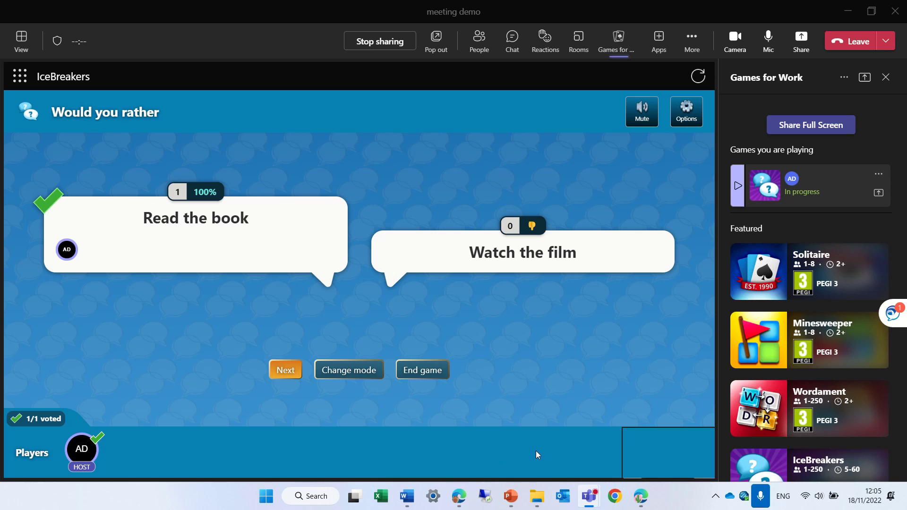
Step: Join meeting demo from the Teams web calendar in Edge with microphone and camera off
left_click(642, 501)
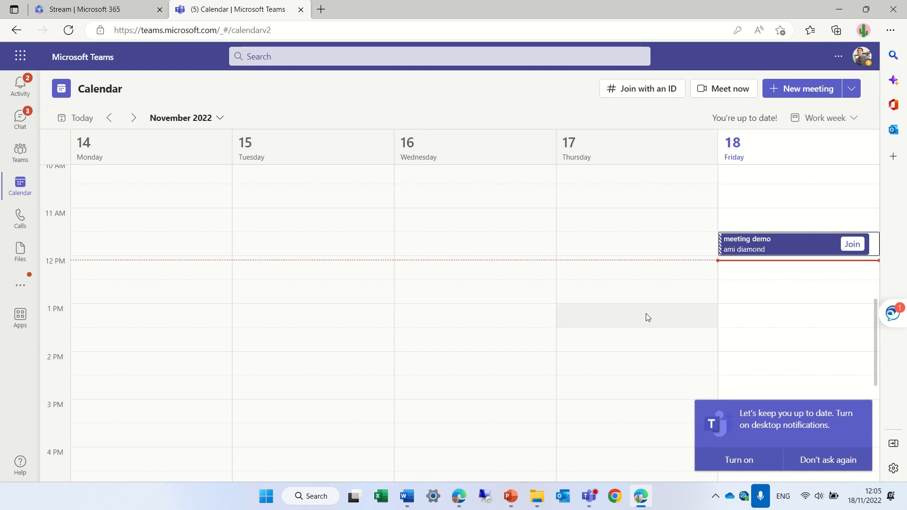
left_click(824, 247)
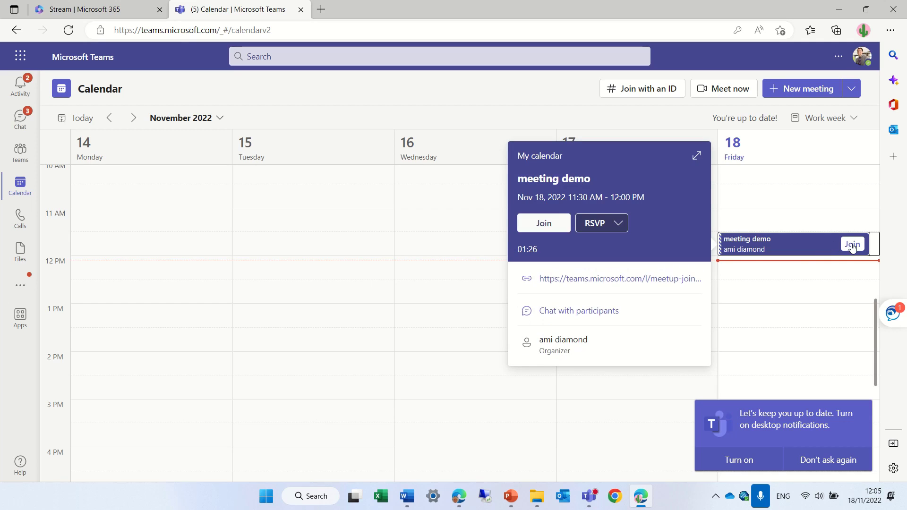
left_click(541, 224)
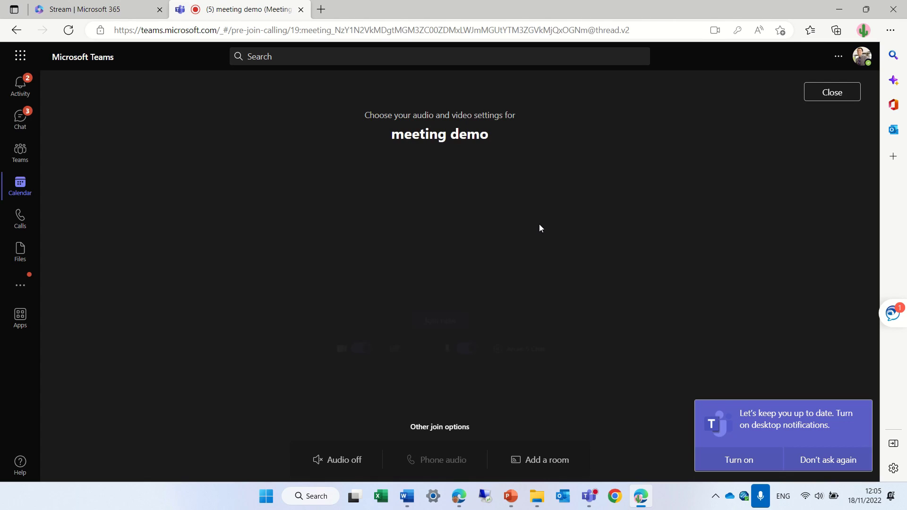
left_click(439, 320)
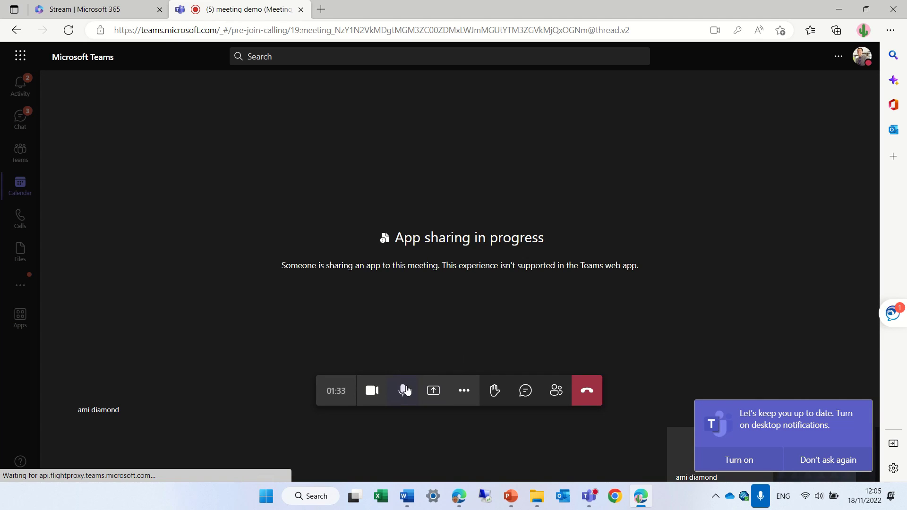
left_click(402, 390)
left_click(372, 390)
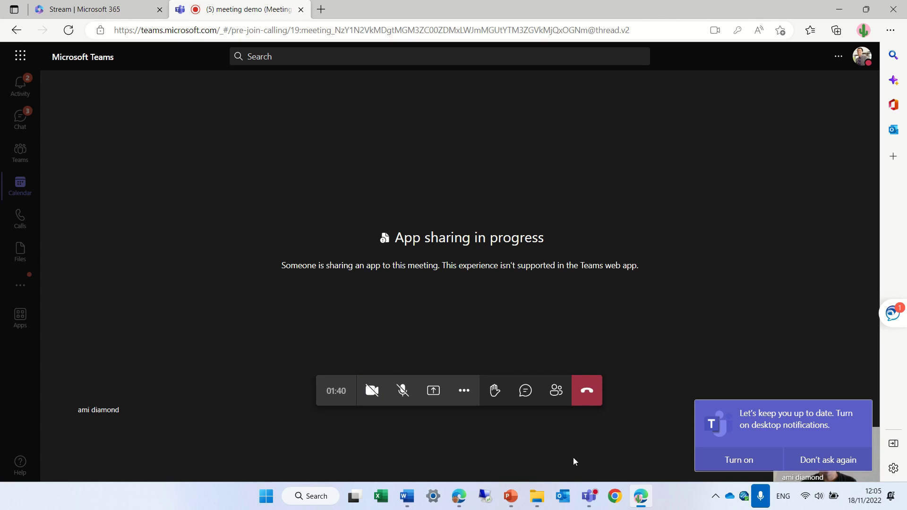
Step: Mute and minimise the desktop meeting, close the compact call view, and stop notification prompts
left_click(589, 497)
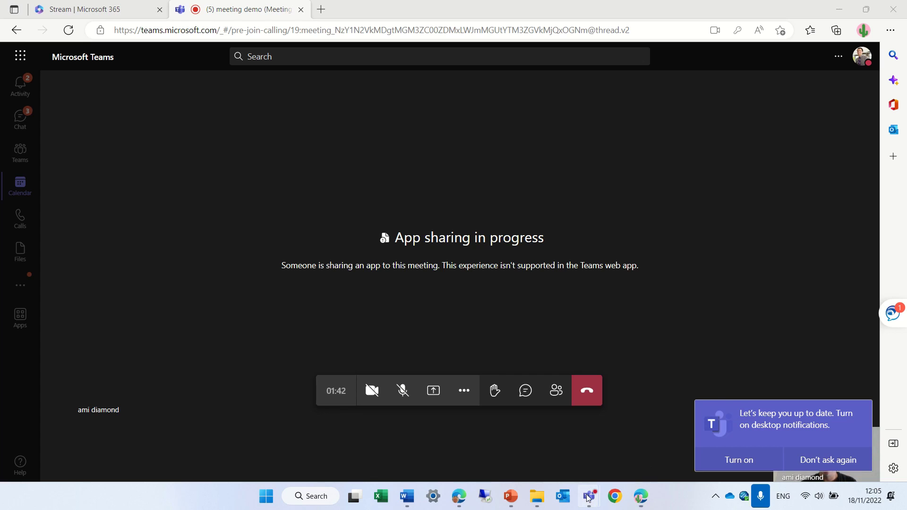
left_click(644, 392)
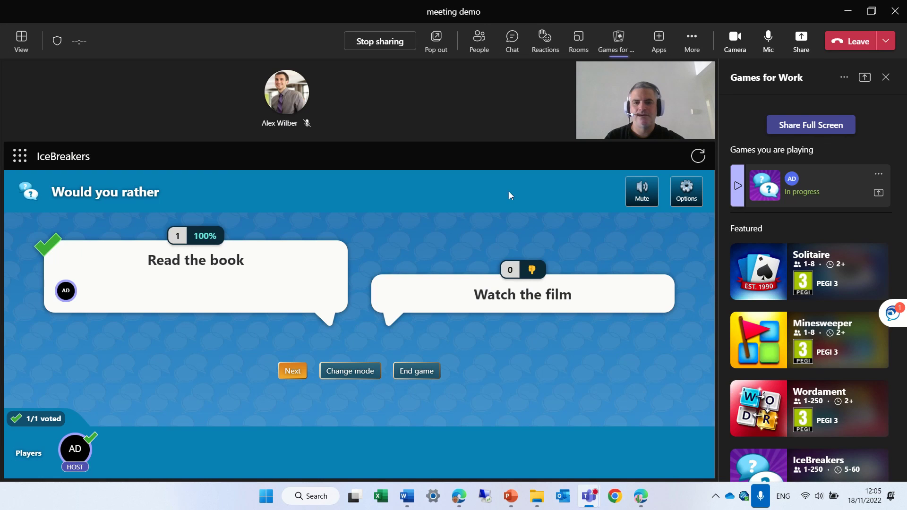
left_click(769, 42)
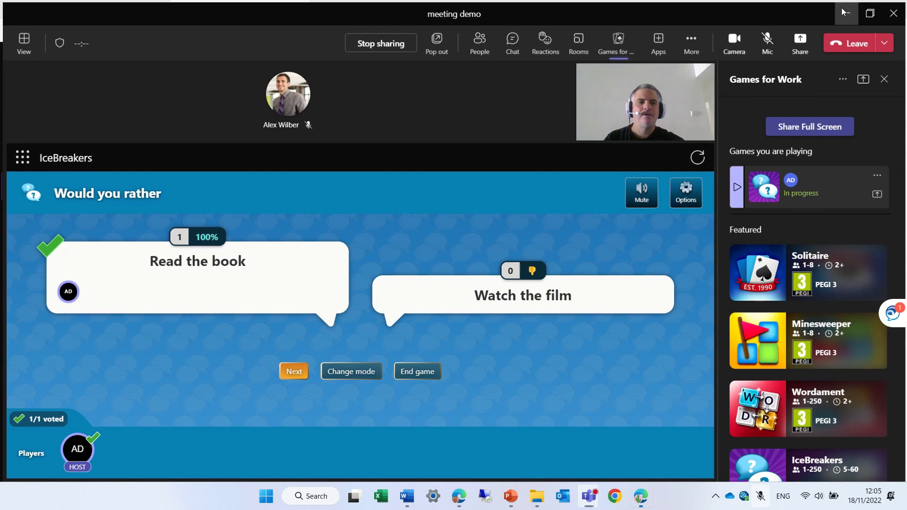
left_click(848, 12)
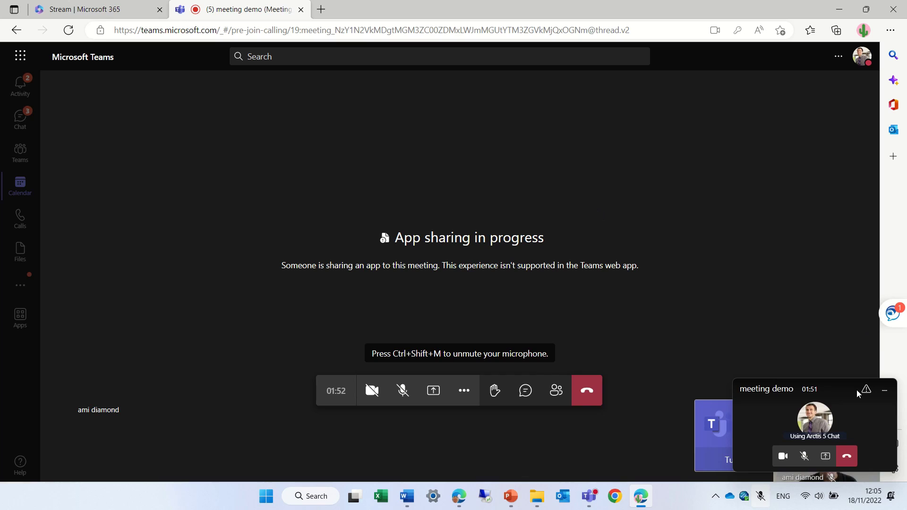
left_click(885, 392)
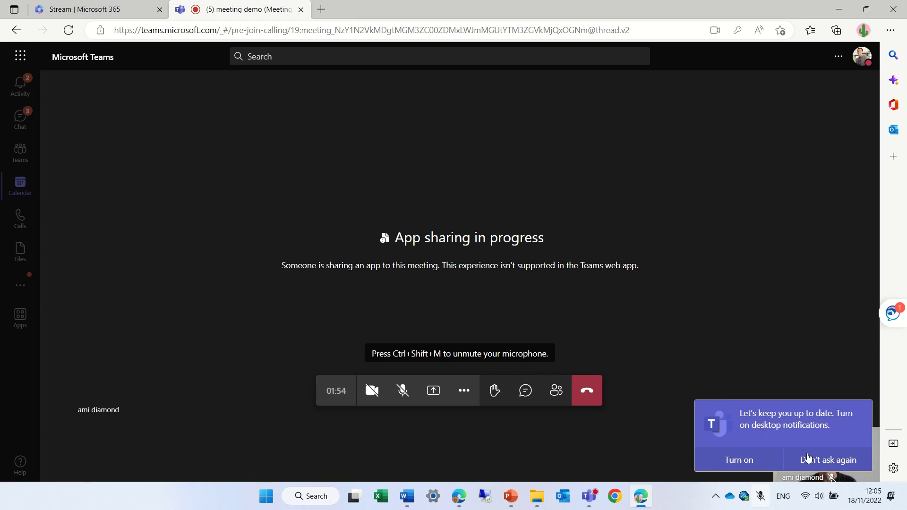
left_click(826, 461)
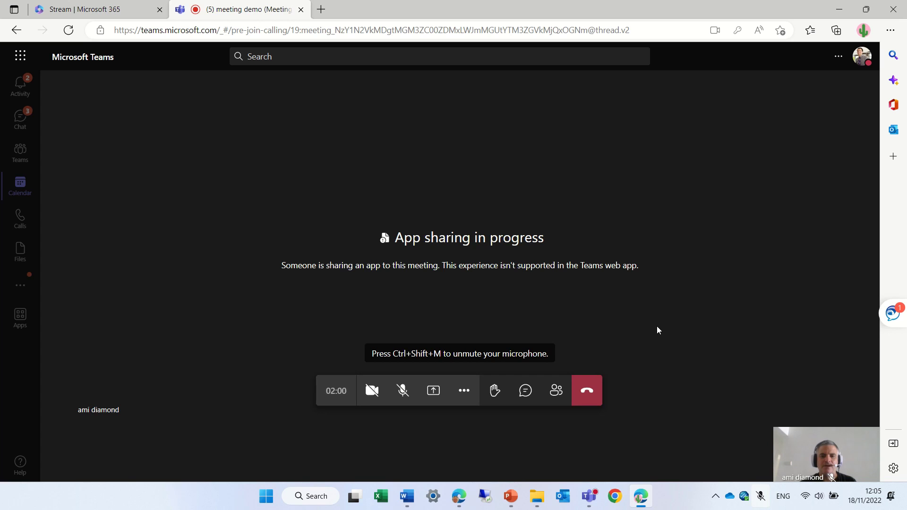
Step: Back in desktop Teams, advance IceBreakers and vote for Find something you lost a long time ago
left_click(840, 10)
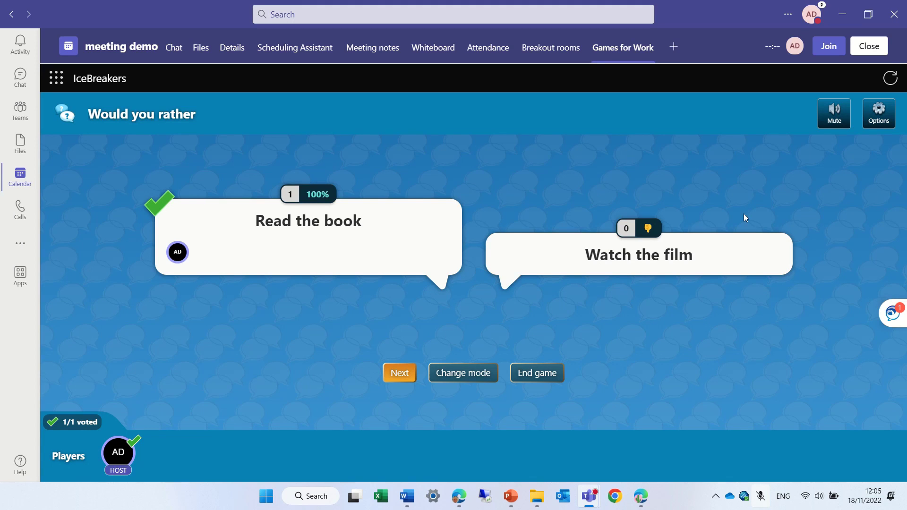
left_click(393, 380)
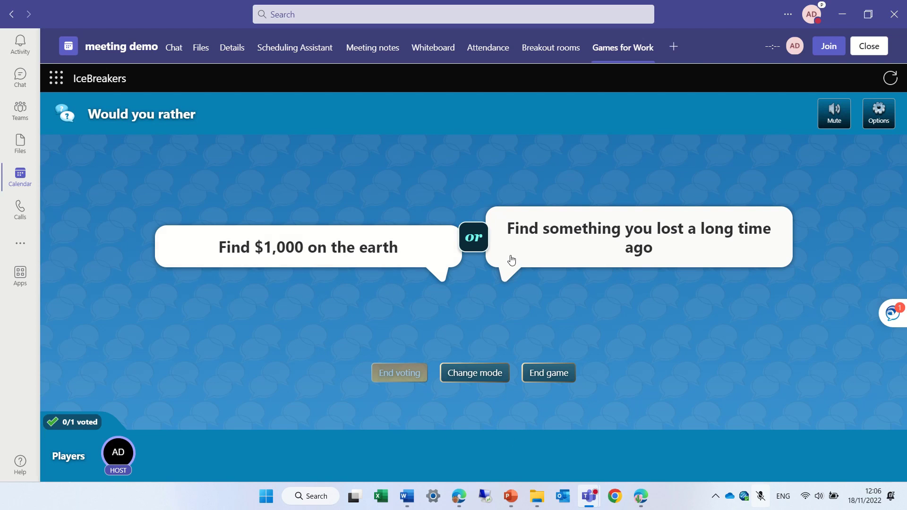
left_click(609, 230)
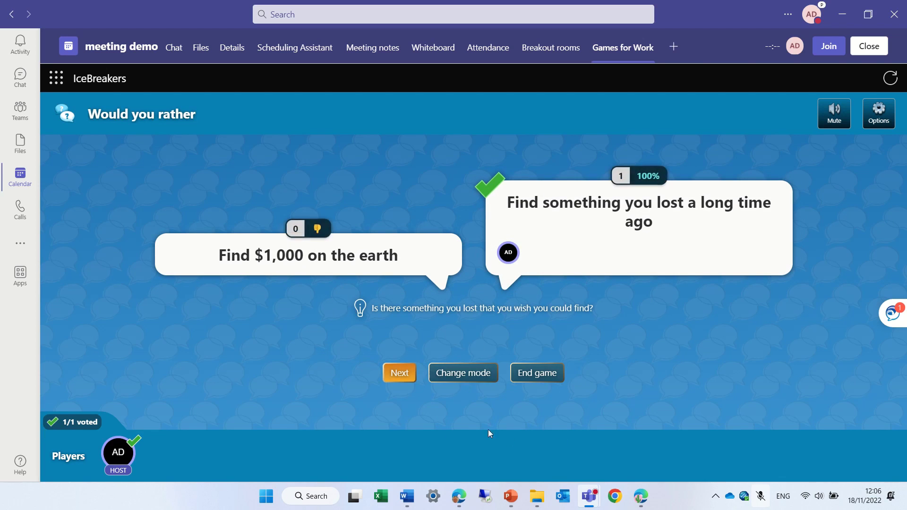
Step: Return IceBreakers to mode selection, then view and close its Options dialog
left_click(466, 375)
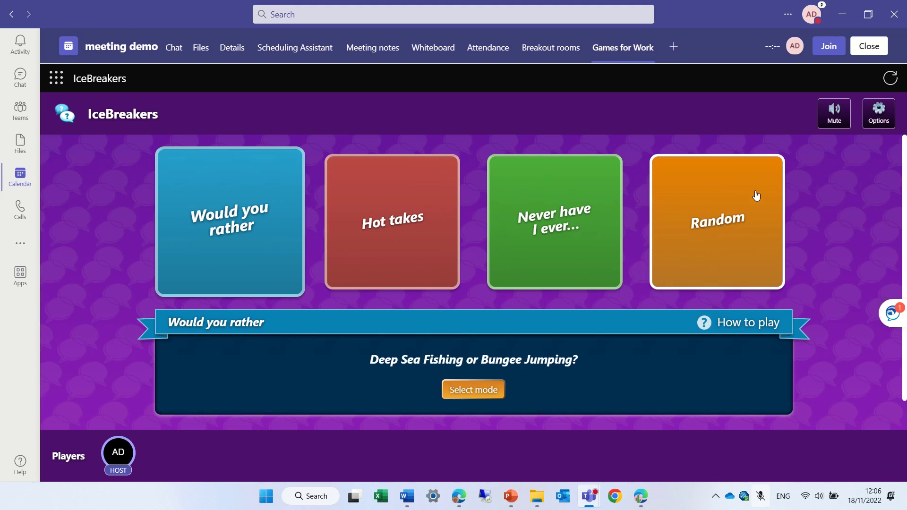
left_click(879, 117)
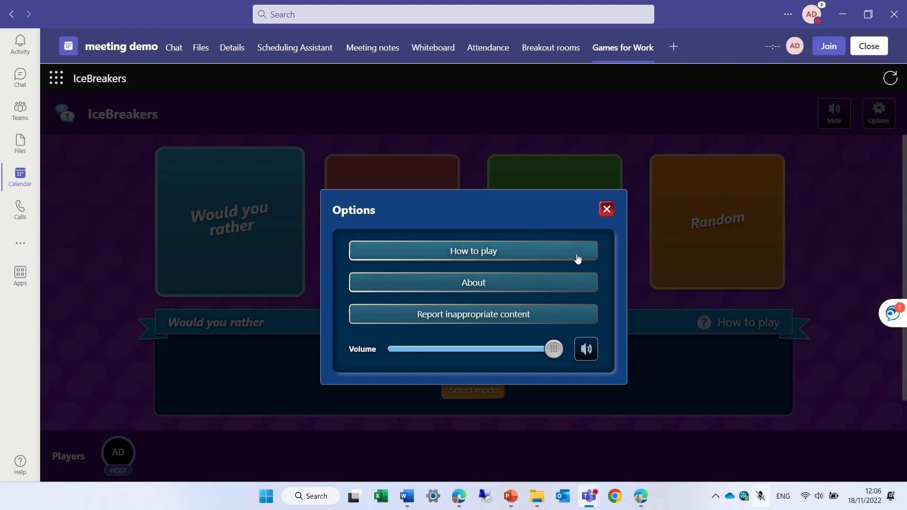
left_click(607, 209)
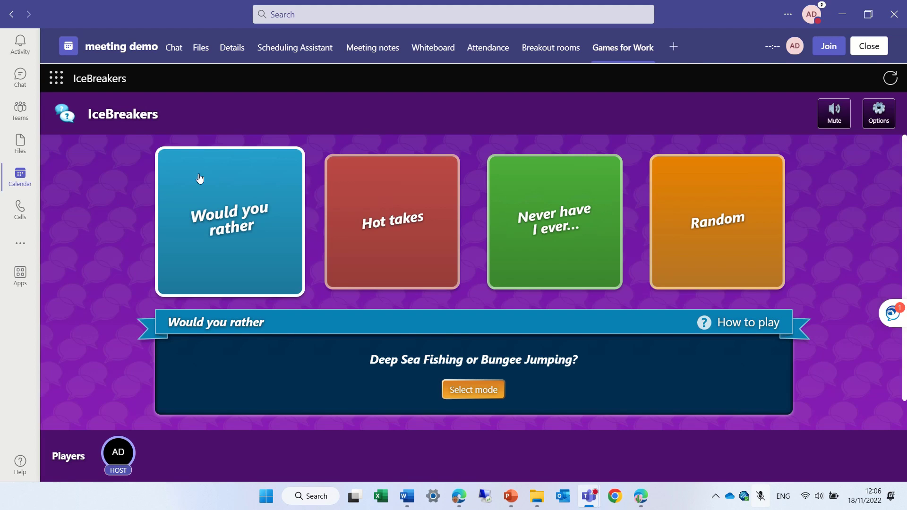
Step: Replace IceBreakers with Minesweeper and choose the Easy 9x9 board with 10 mines
left_click(58, 80)
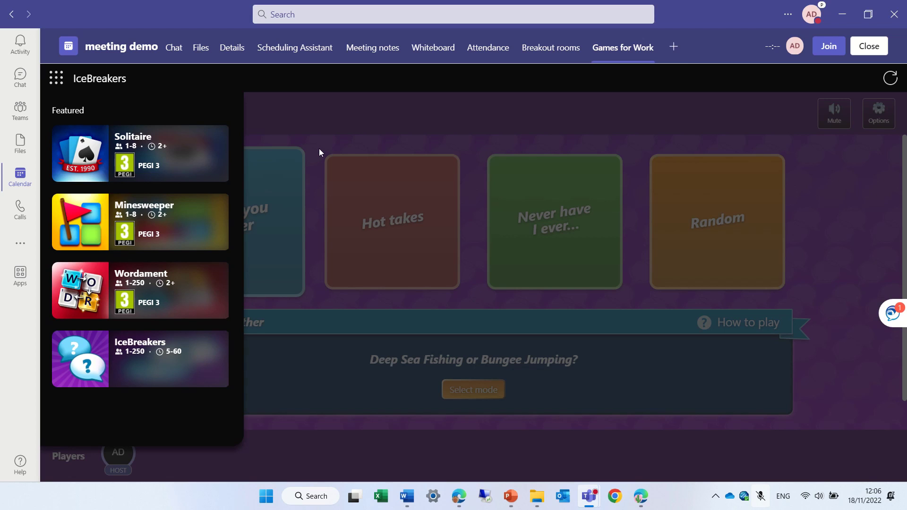
left_click(162, 208)
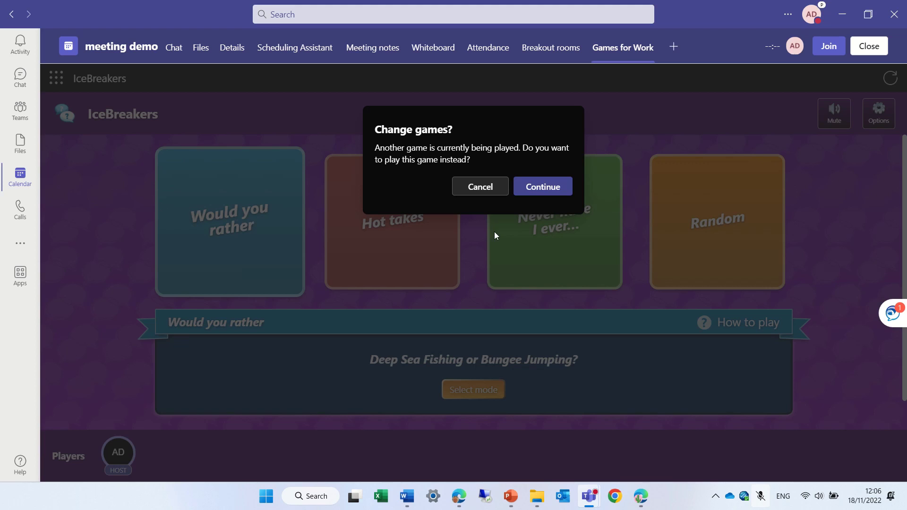
left_click(551, 197)
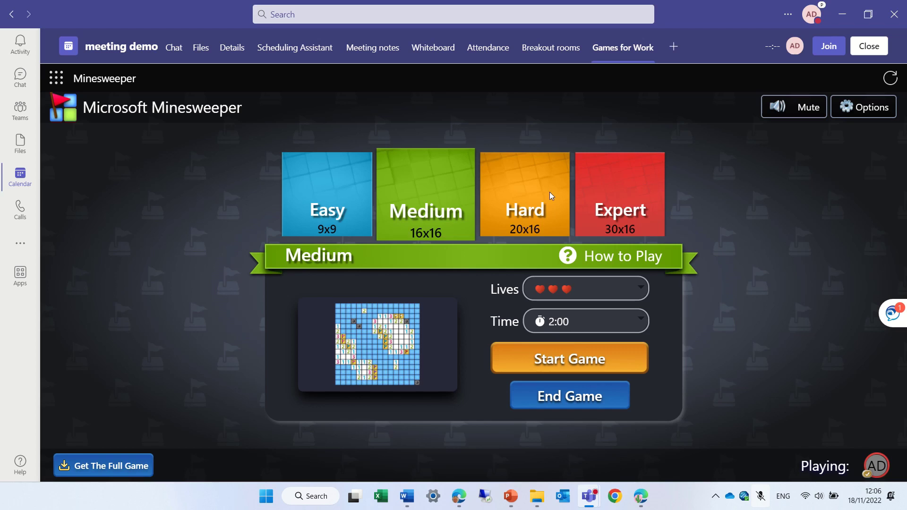
left_click(331, 211)
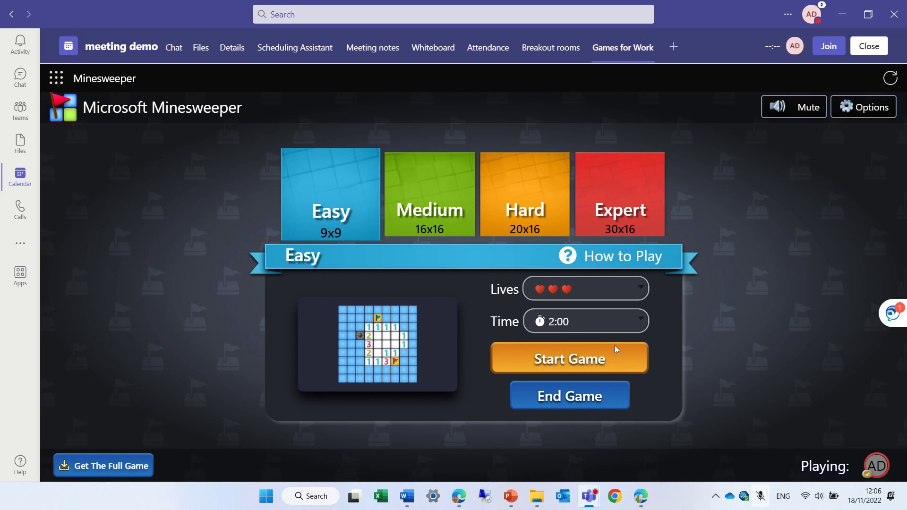
Step: Start the Easy Minesweeper game, reveal the centre cell and another '1' square, and check Options
left_click(576, 352)
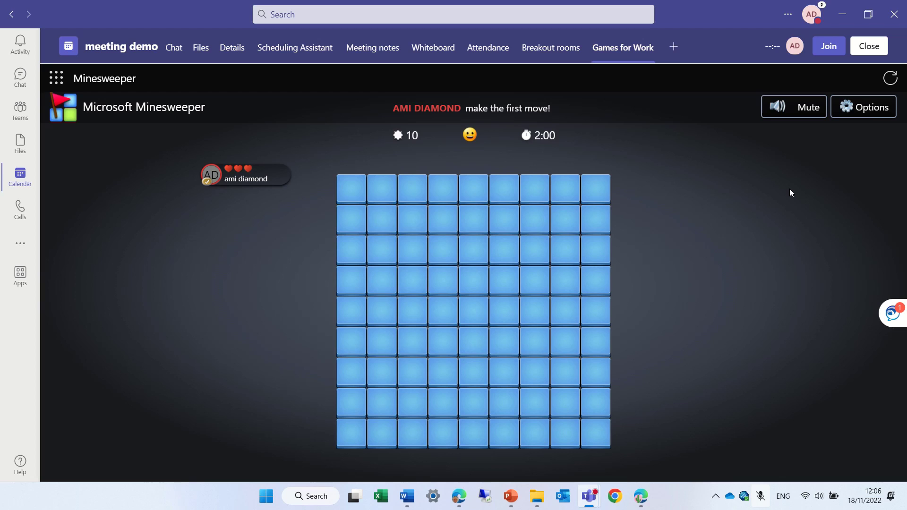
left_click(451, 280)
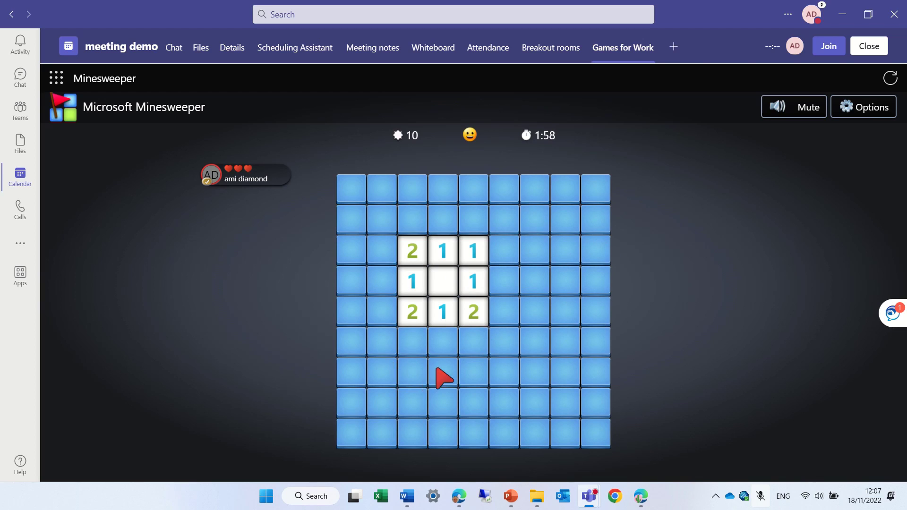
left_click(451, 369)
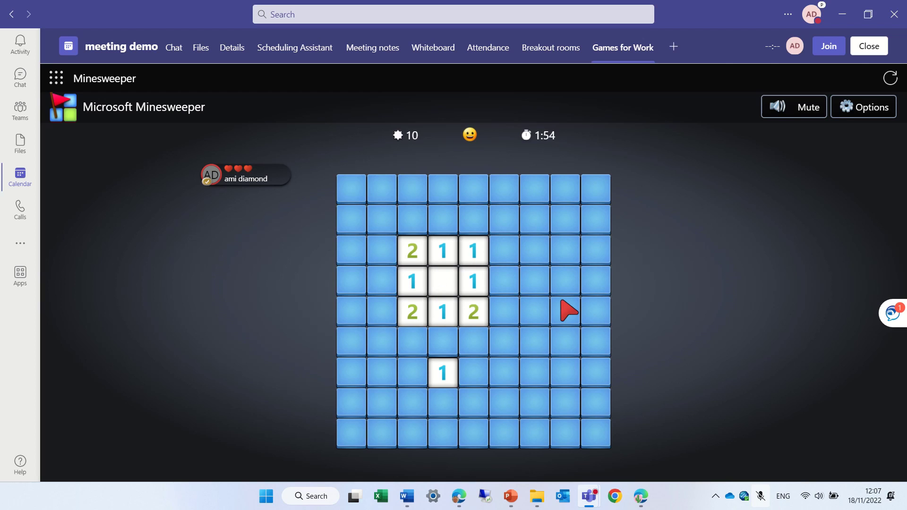
left_click(852, 108)
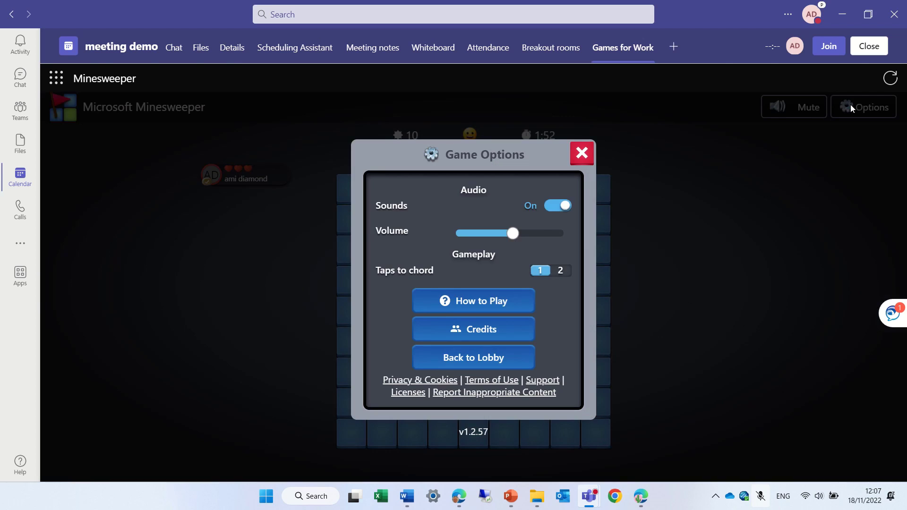
left_click(588, 156)
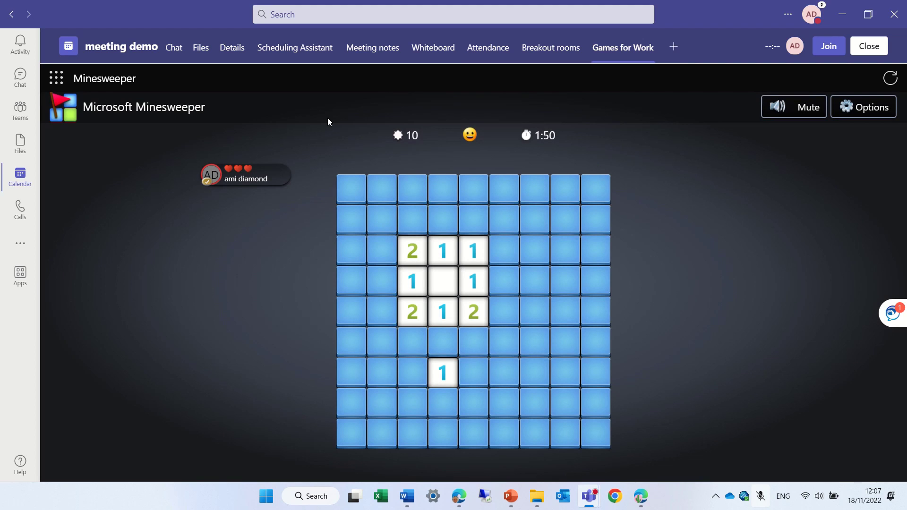
Step: Swap Minesweeper for Solitaire, reload it, and reopen the featured games list
left_click(57, 78)
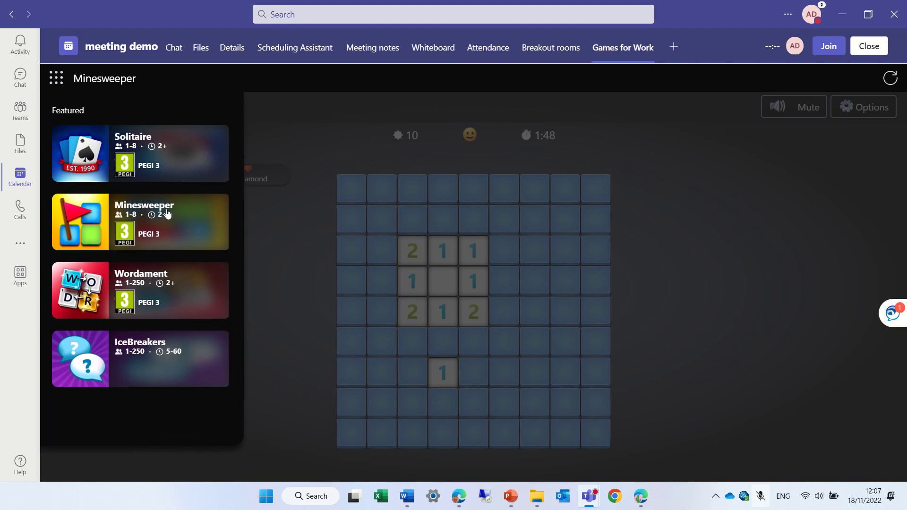
left_click(169, 150)
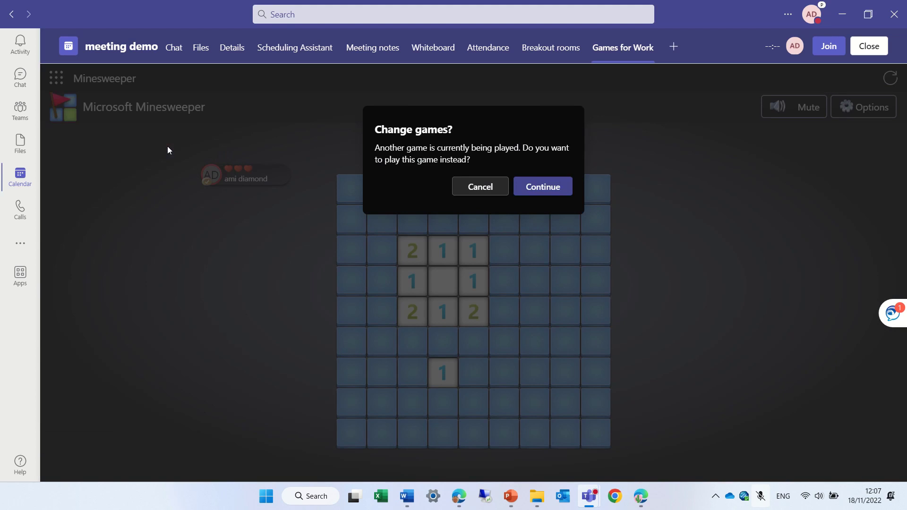
left_click(543, 187)
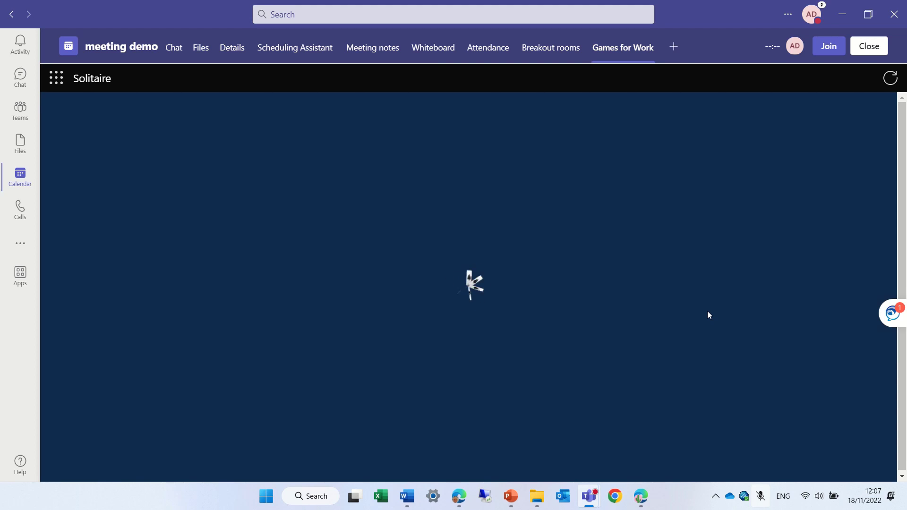
left_click(891, 78)
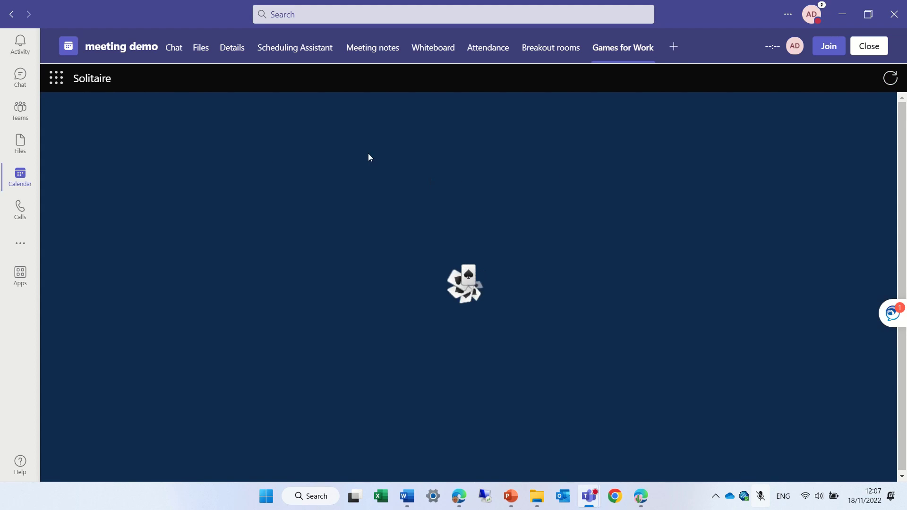
left_click(57, 82)
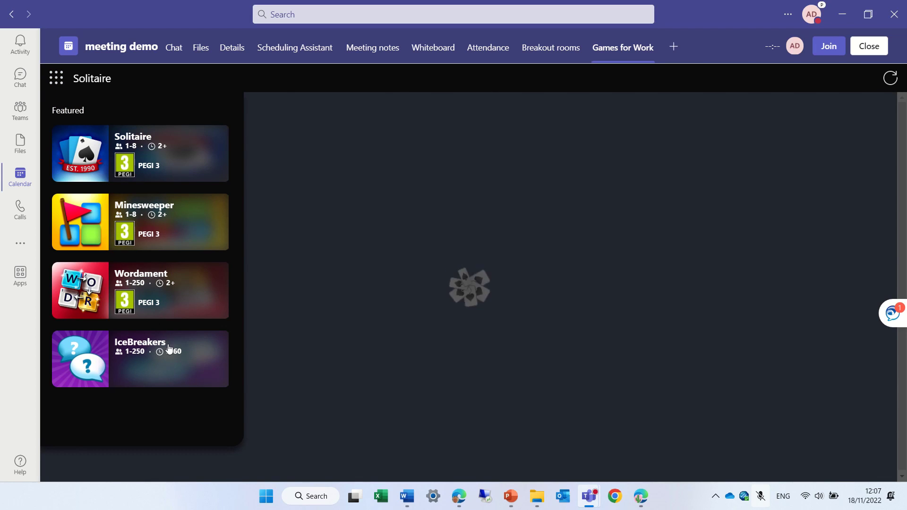
Step: Replace Solitaire with Wordament from the featured games and confirm the change
left_click(146, 283)
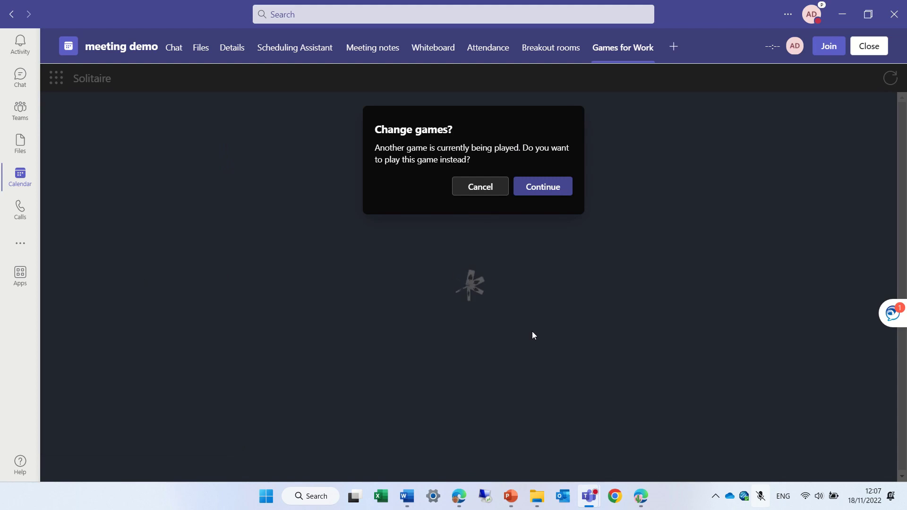
left_click(562, 187)
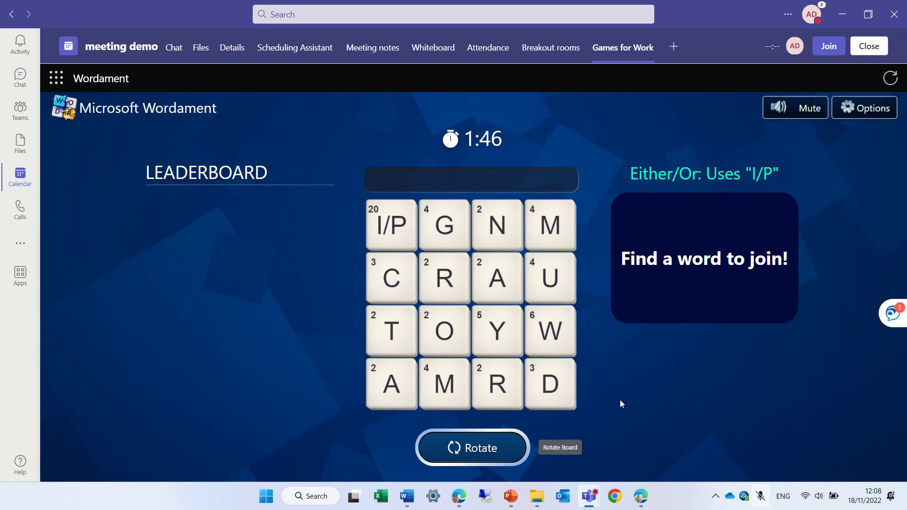
Step: Rotate the Wordament board twice and enter the letters D, R, M, correcting with Backspace
left_click(482, 447)
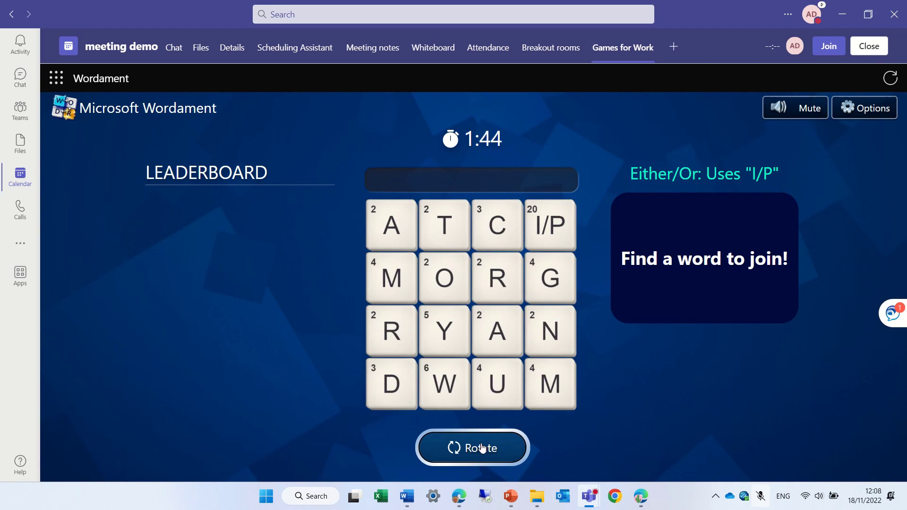
left_click(480, 447)
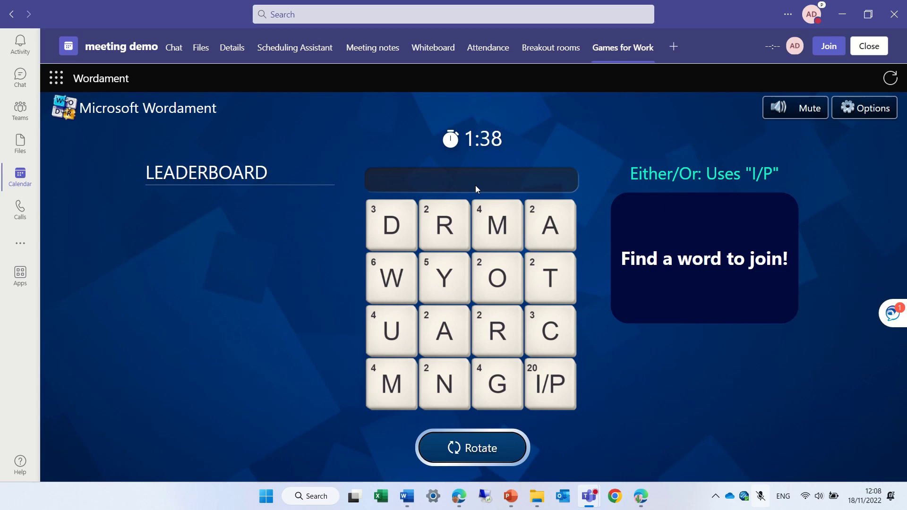
type("d")
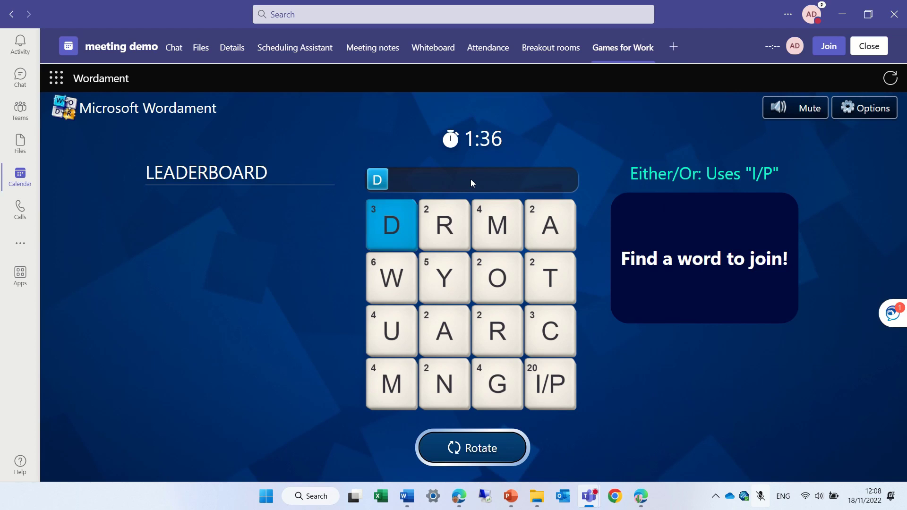
key("BackSpace")
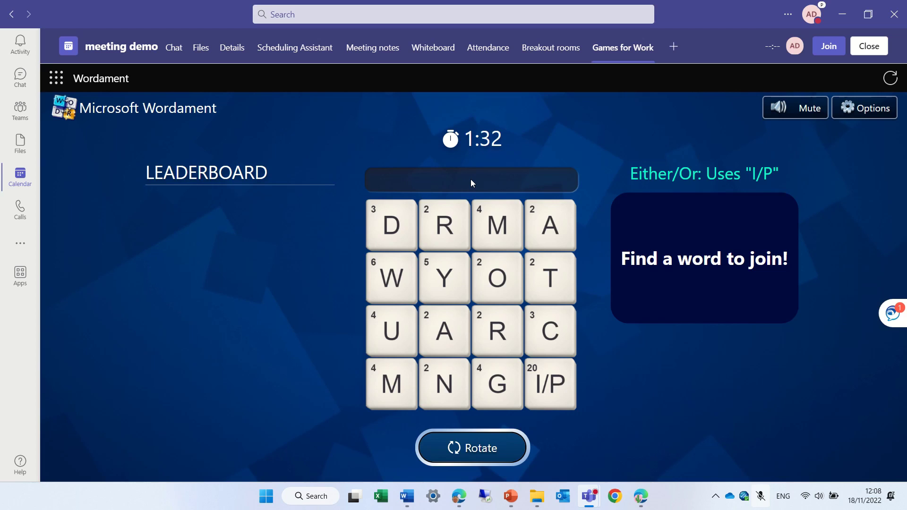
type("dr")
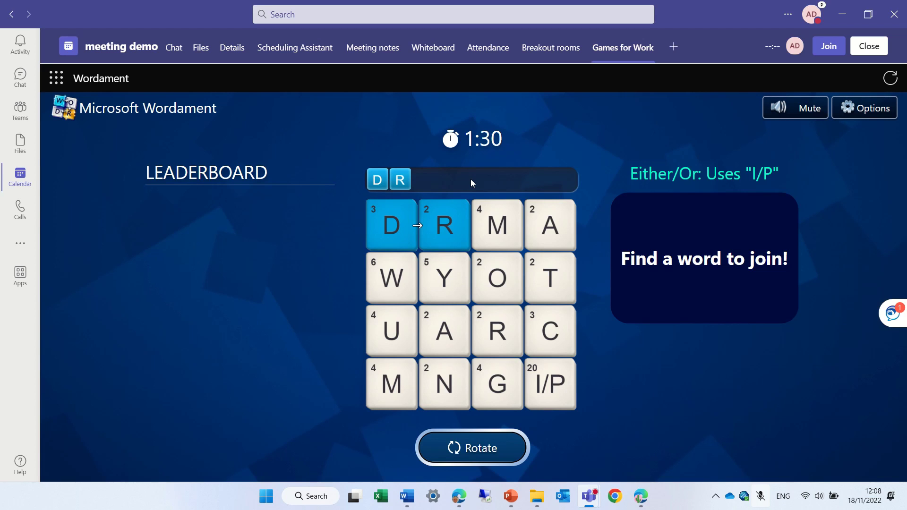
type("m")
key("BackSpace")
type("m")
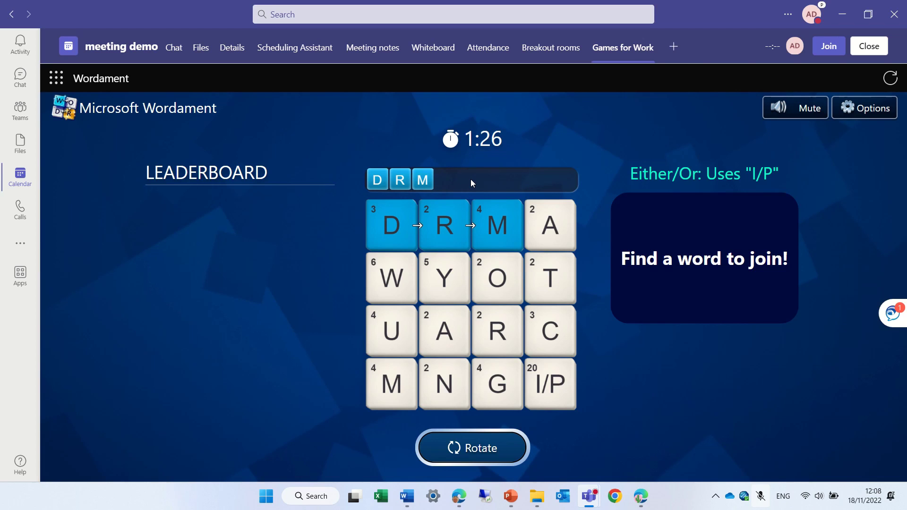
key("BackSpace")
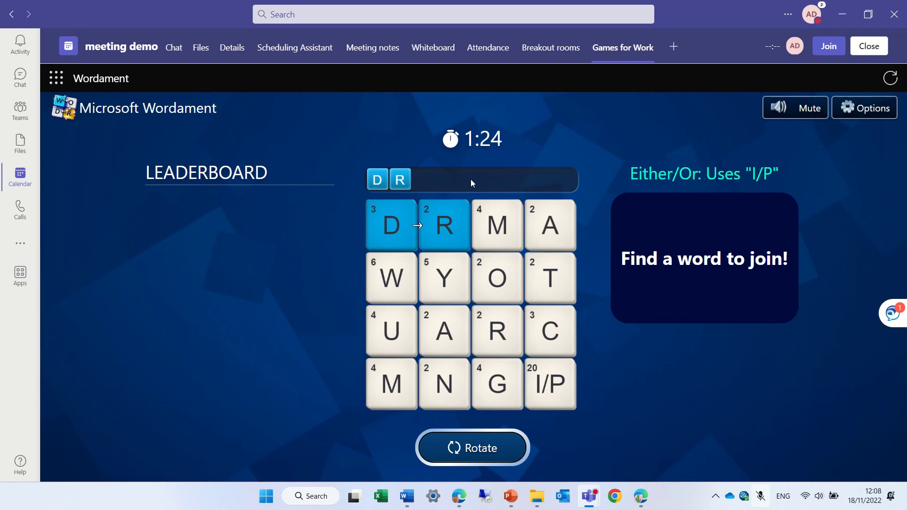
type("m")
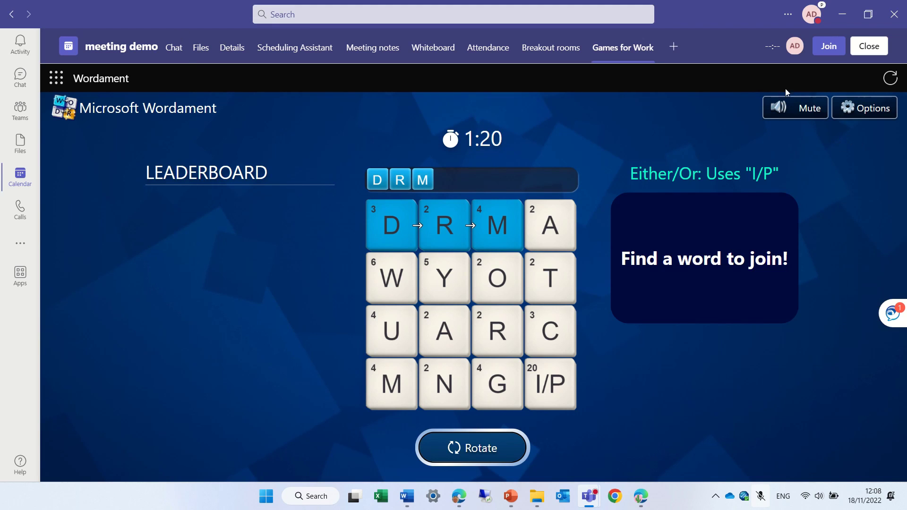
Step: Leave Wordament and show the meeting demo chat with the Games for Work event
left_click(57, 80)
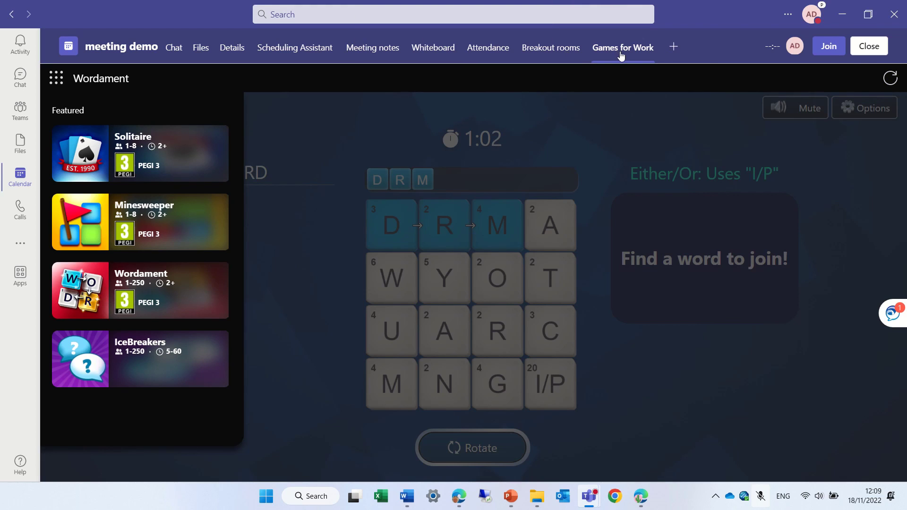
left_click(174, 50)
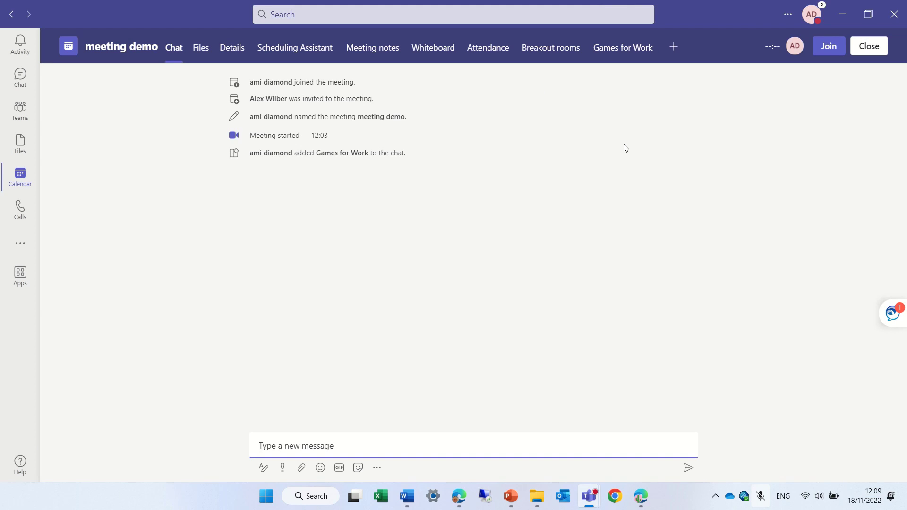